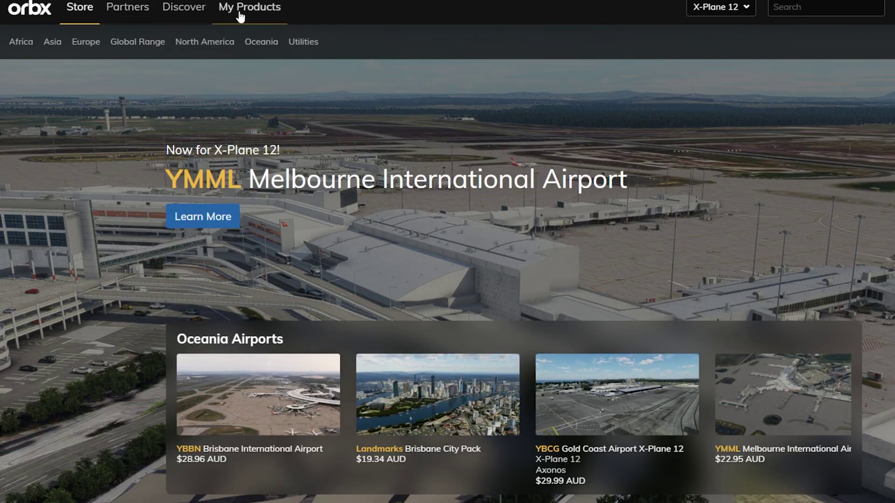
Open the owned products in Orbx Central and check the available simulators
left_click(249, 15)
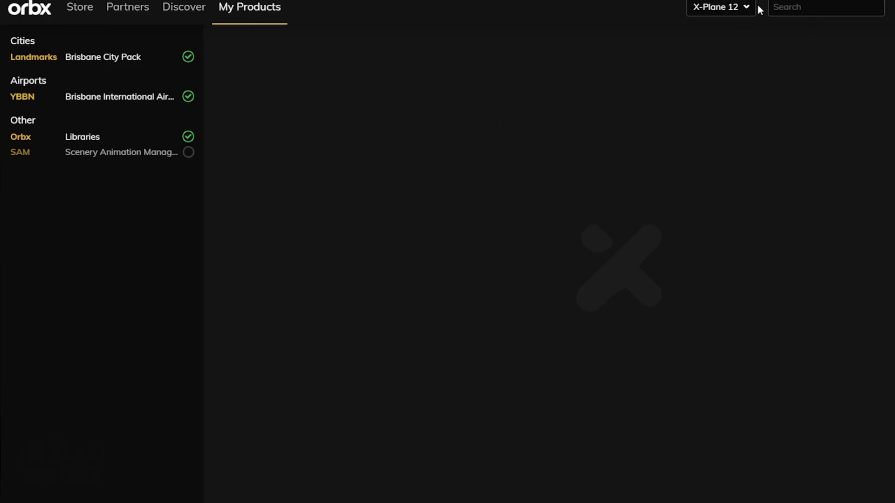
left_click(741, 8)
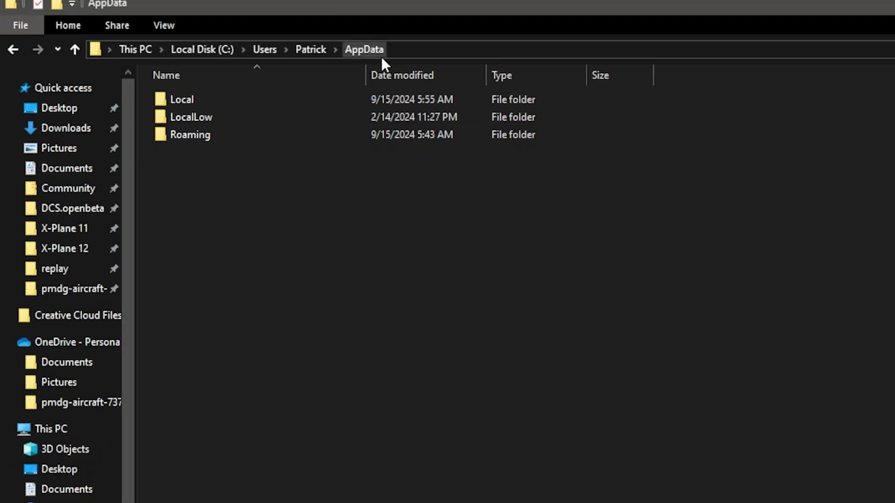
Switch to File Explorer, open the Local folder inside AppData and duplicate the x-plane_install_12 text file there
double_click(172, 101)
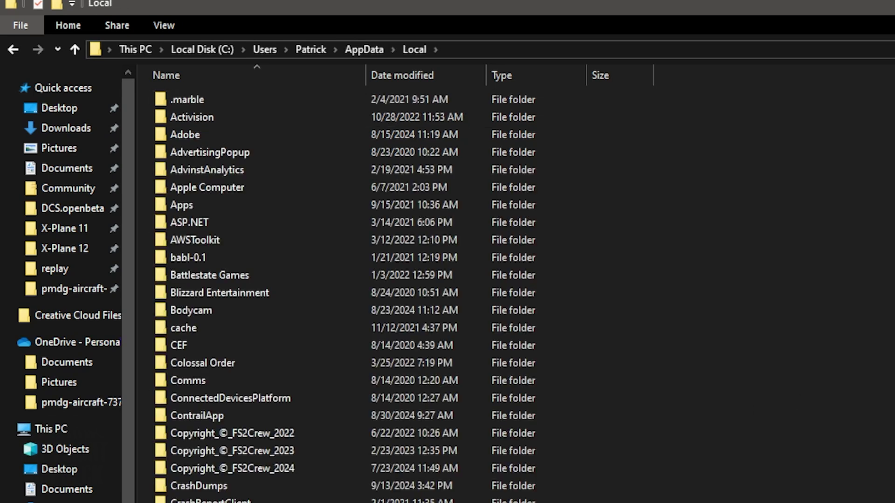
scroll(345, 294, "down", 20)
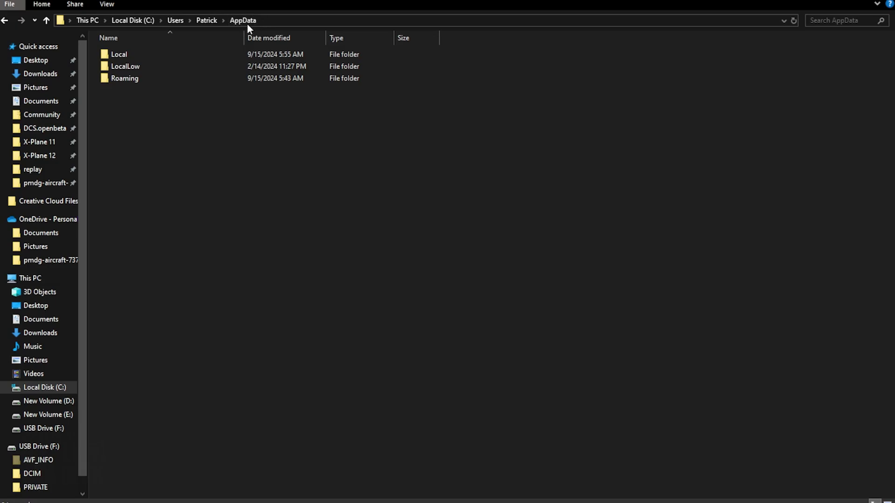
double_click(119, 55)
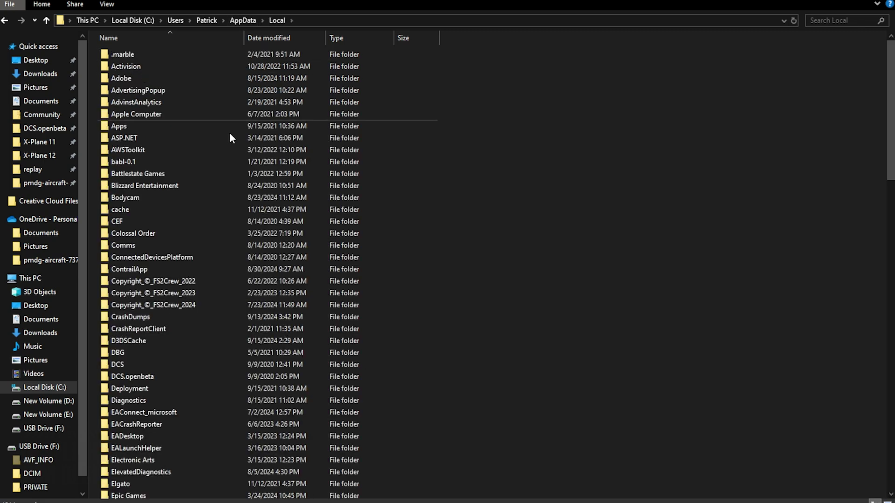
scroll(839, 340, "down", 20)
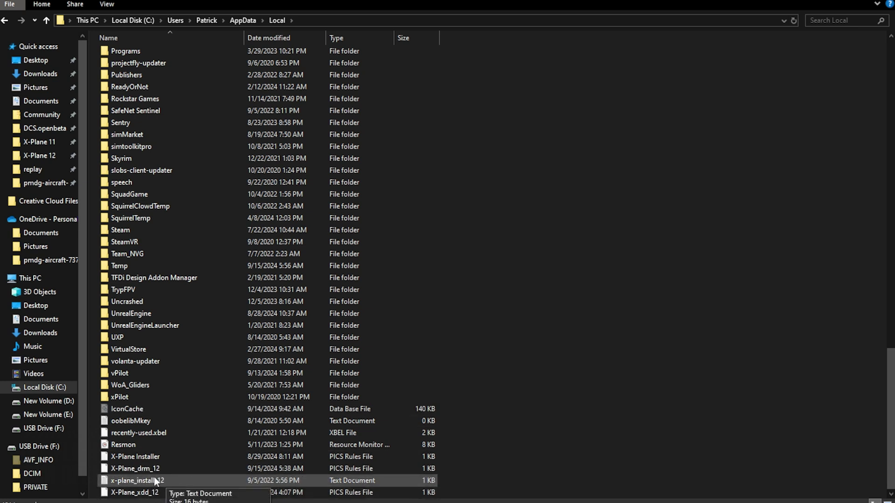
right_click(157, 484)
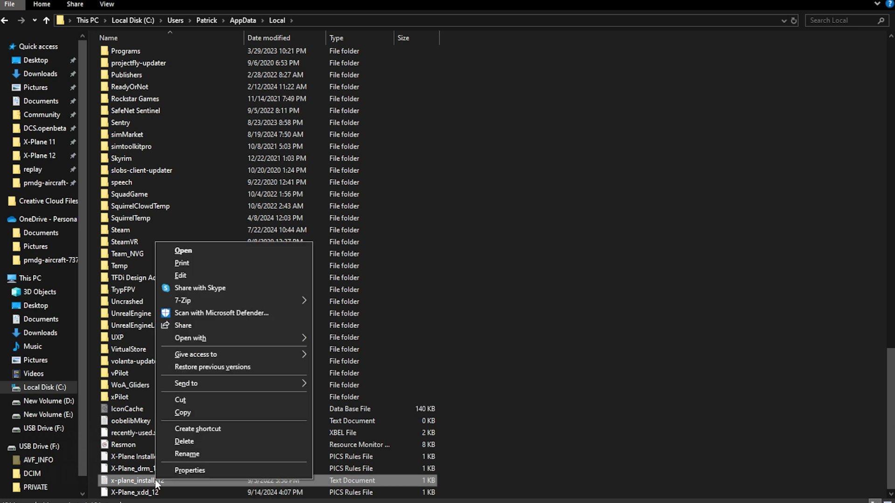
left_click(182, 413)
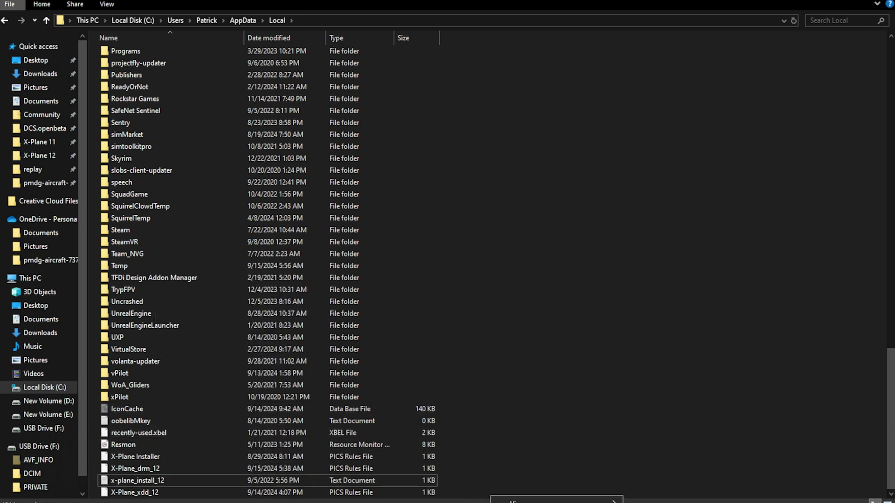
key("ctrl+v")
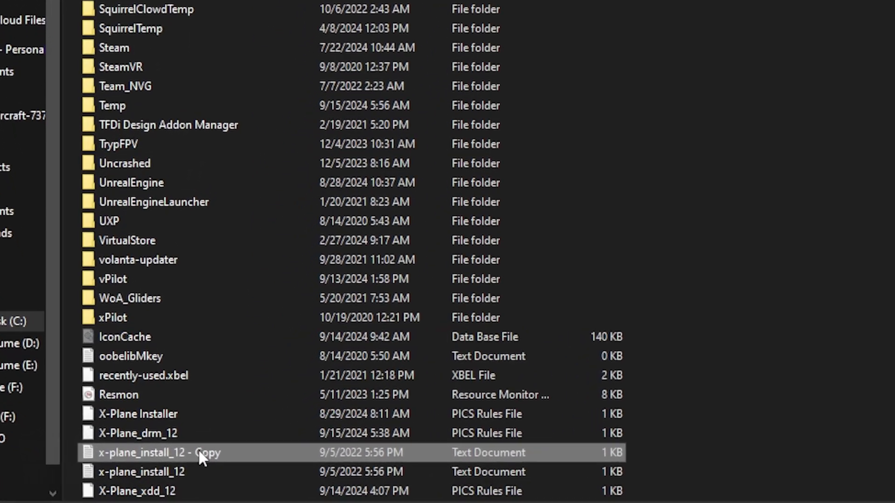
Rename the copied install text file to x-plane_install_11
right_click(200, 451)
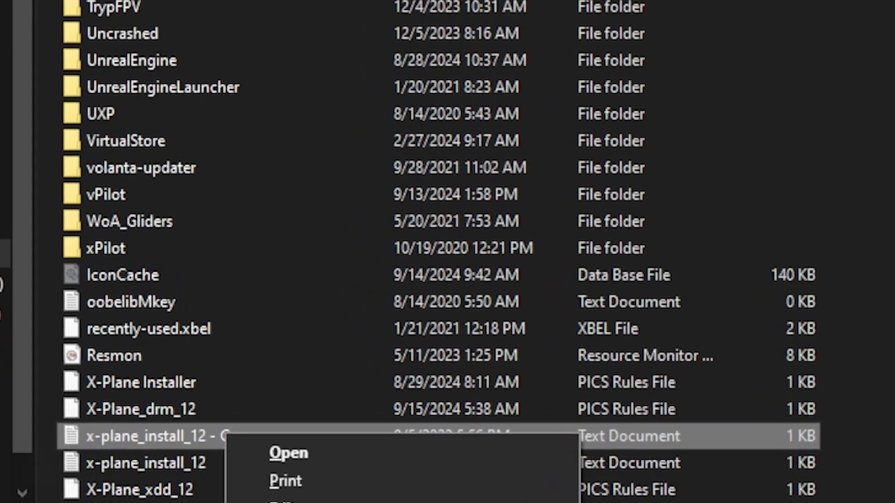
key("m")
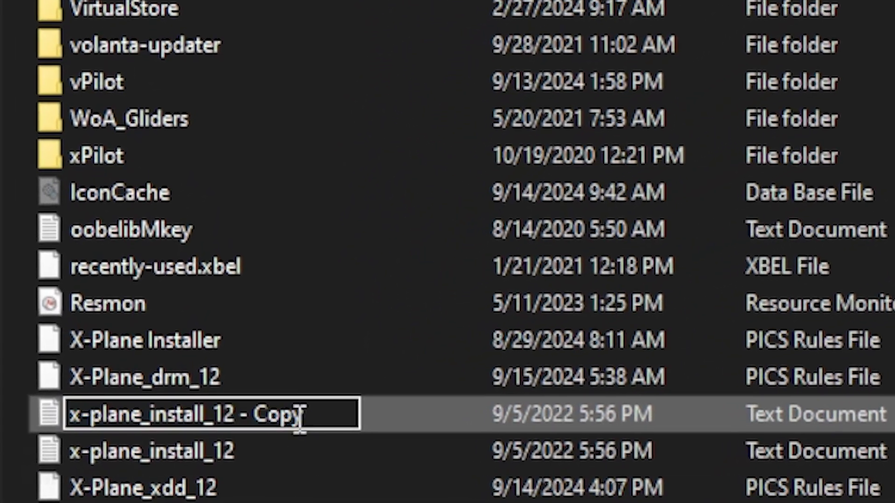
left_click_drag(261, 432, 205, 432)
type("1")
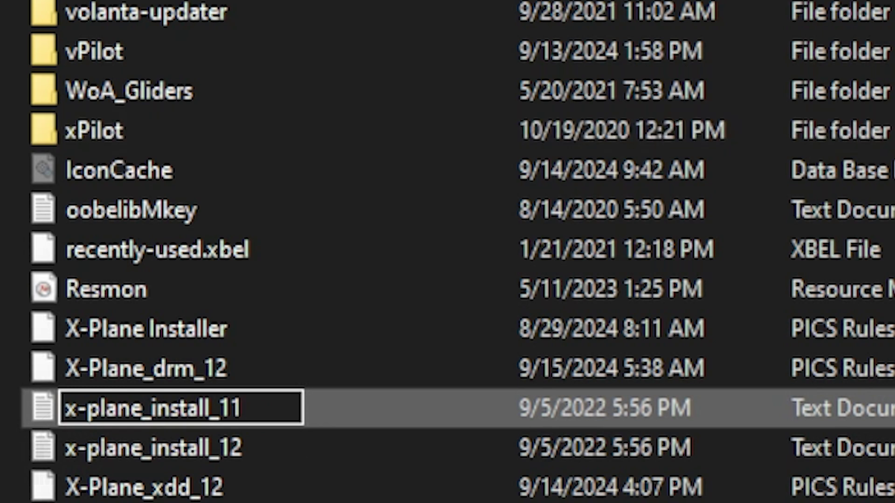
key("Return")
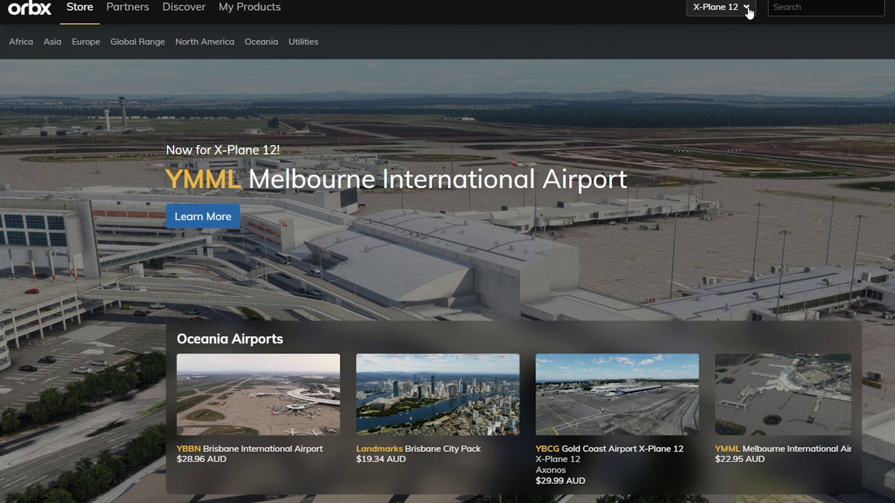
Switch to Orbx Central and choose X-Plane 11 as the simulator
left_click(747, 7)
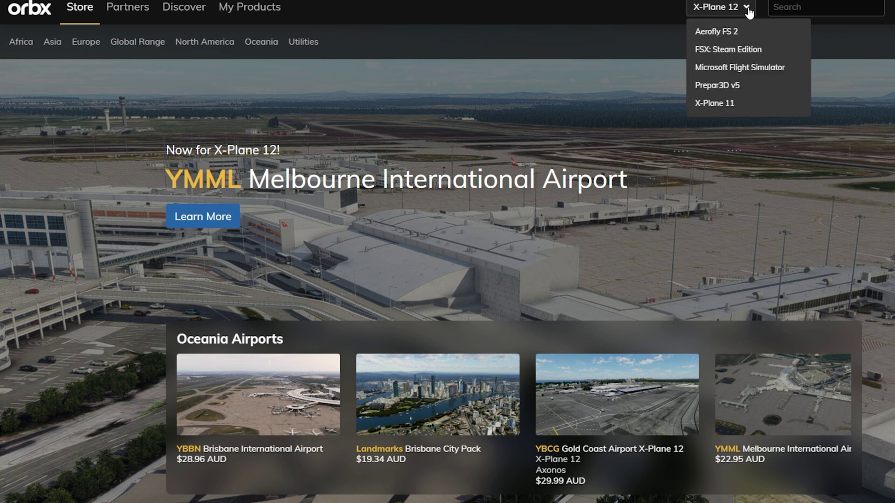
left_click(760, 105)
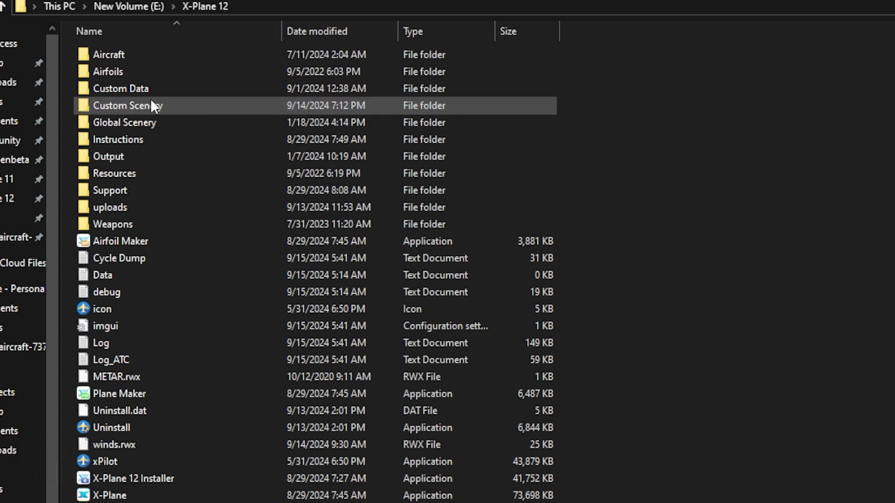
Switch to the X-Plane 12 folder in File Explorer, enter Custom Scenery and open the scenery_packs configuration file
double_click(197, 103)
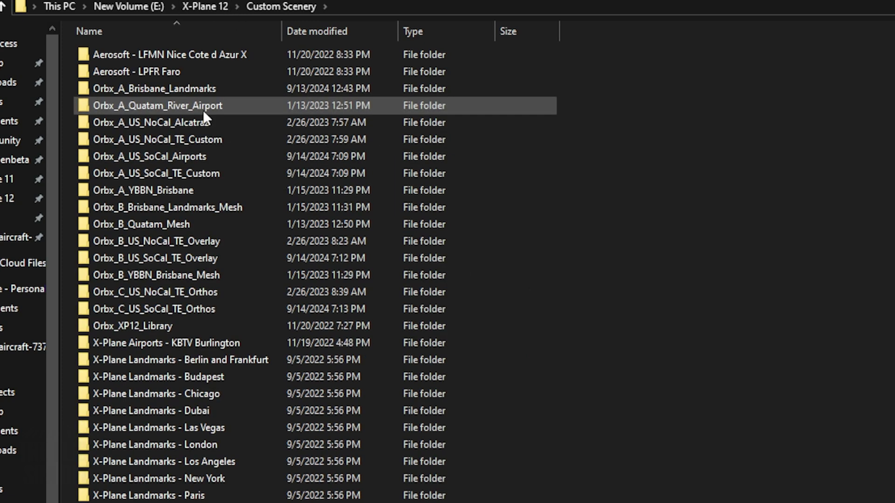
left_click_drag(604, 326, 471, 93)
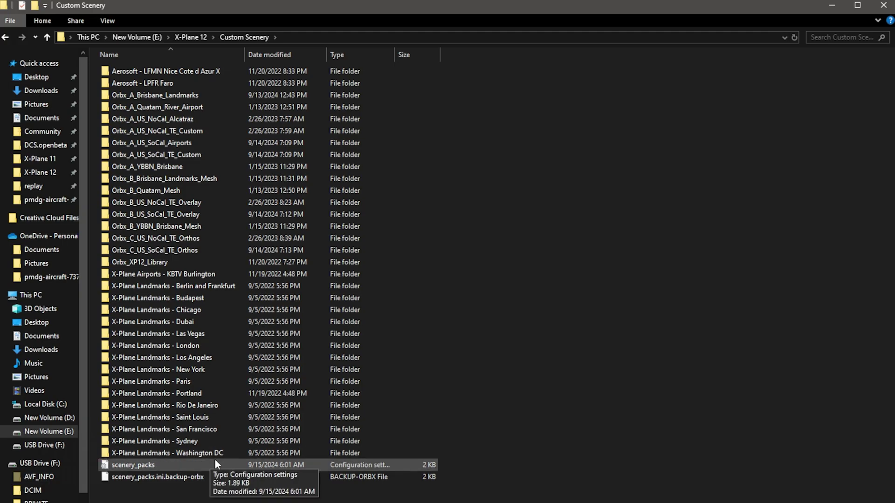
double_click(193, 466)
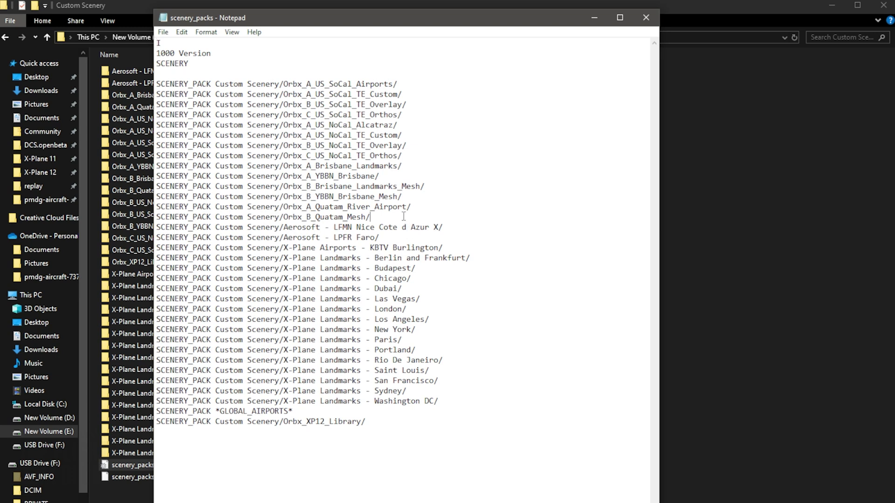
Move all entries from Orbx_A_US_SoCal_Airports through Aerosoft - LPFR Faro directly below the *GLOBAL_AIRPORTS* line, leaving no blank line where they were
left_click_drag(403, 216, 179, 176)
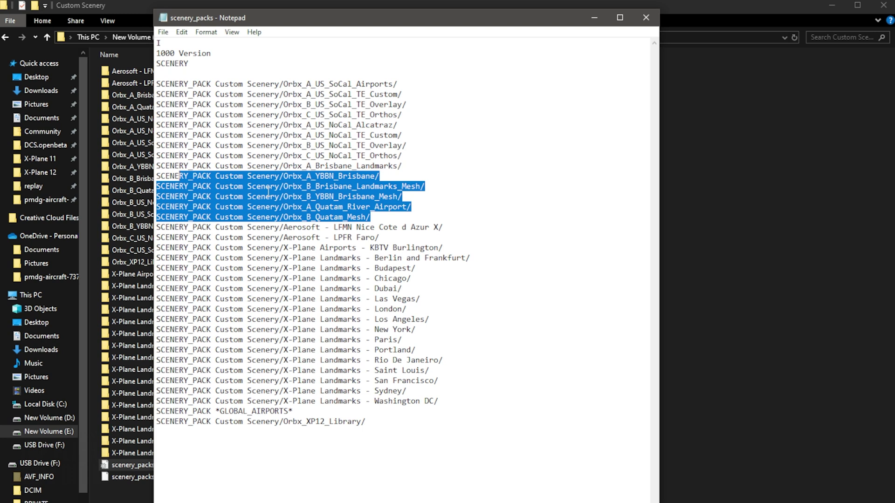
left_click(616, 245)
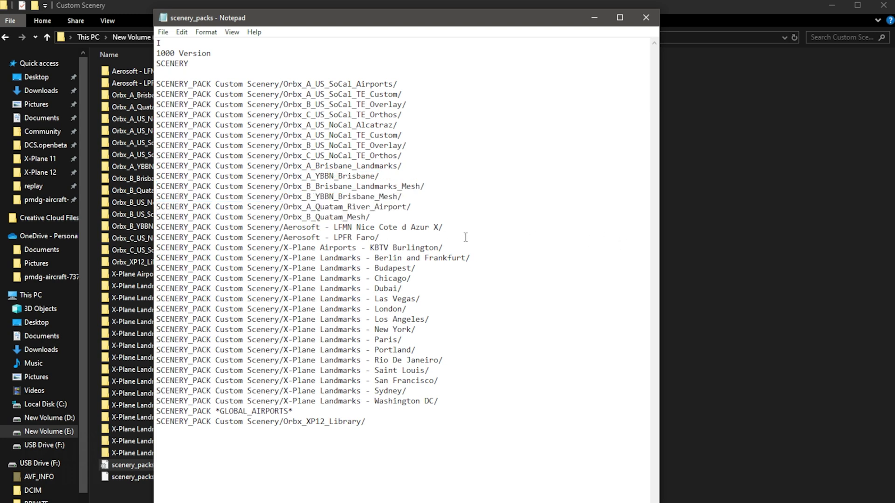
left_click_drag(441, 237, 166, 80)
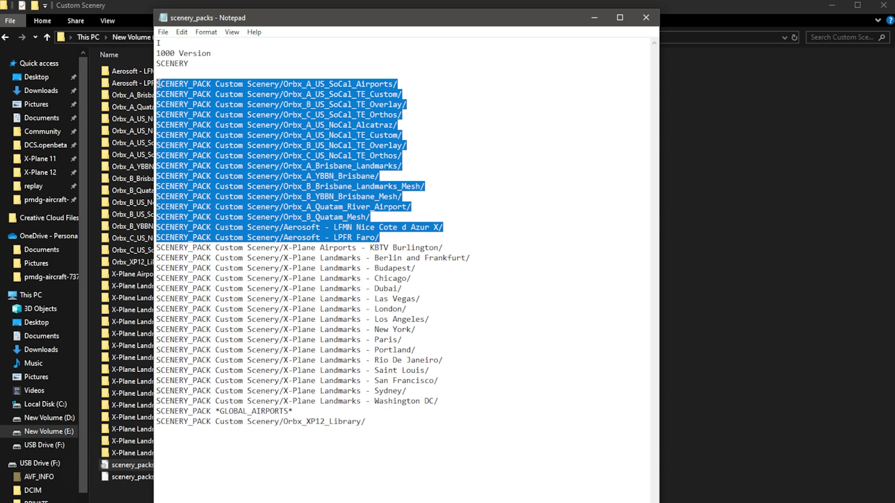
key("Delete")
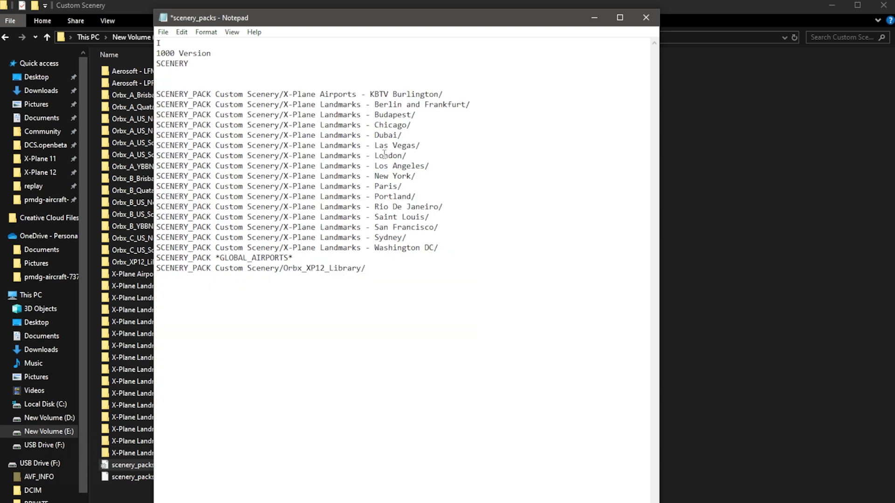
key("Delete")
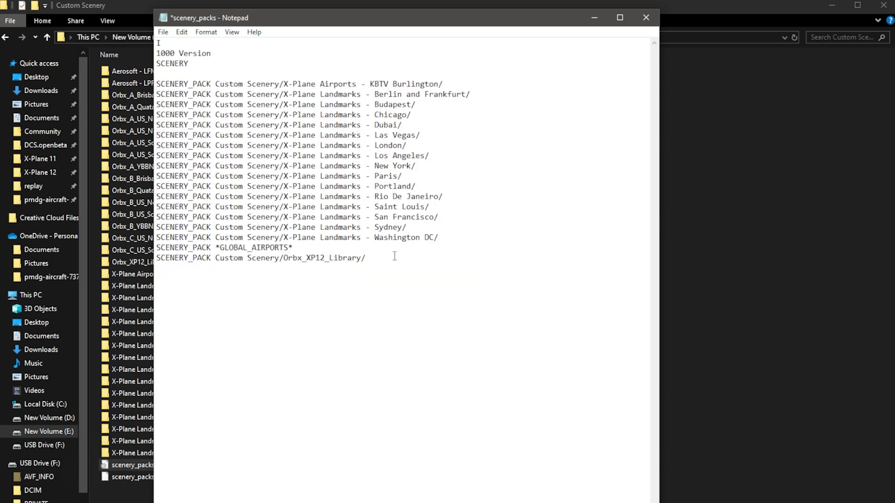
left_click(315, 247)
key("Return")
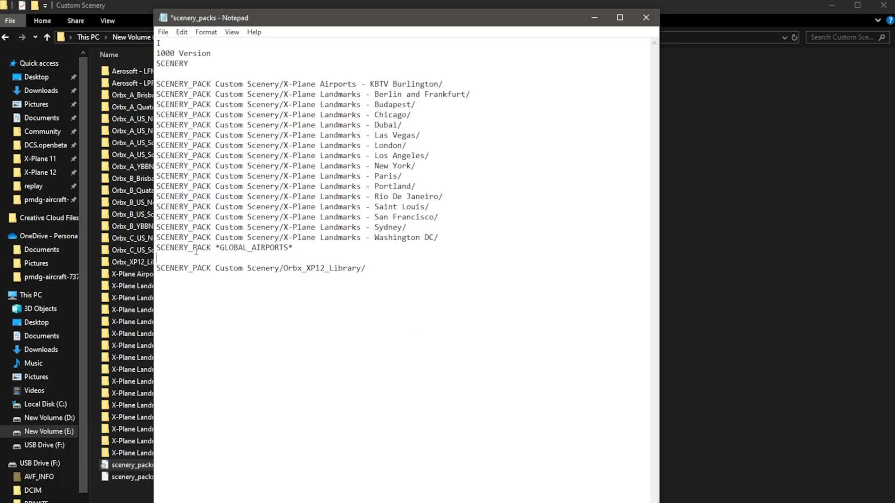
key("ctrl+v")
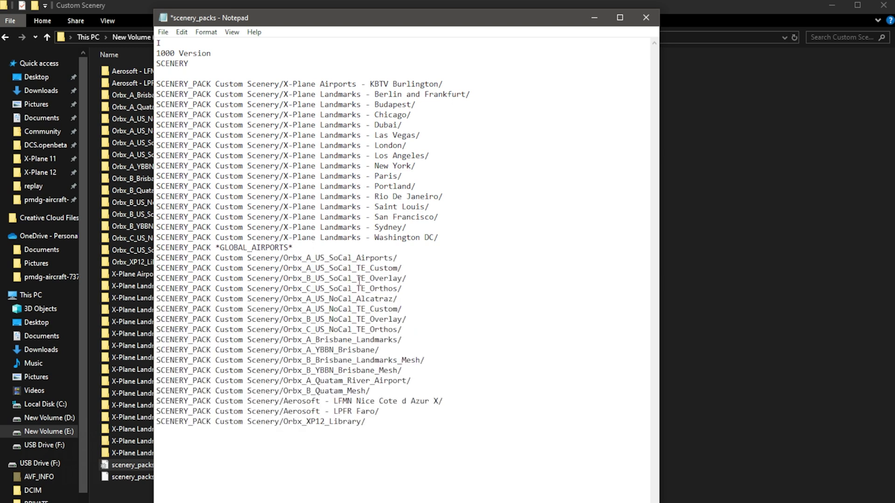
Look over the moved scenery entries and save the scenery_packs file
left_click_drag(368, 406, 161, 268)
left_click(402, 268)
left_click(166, 35)
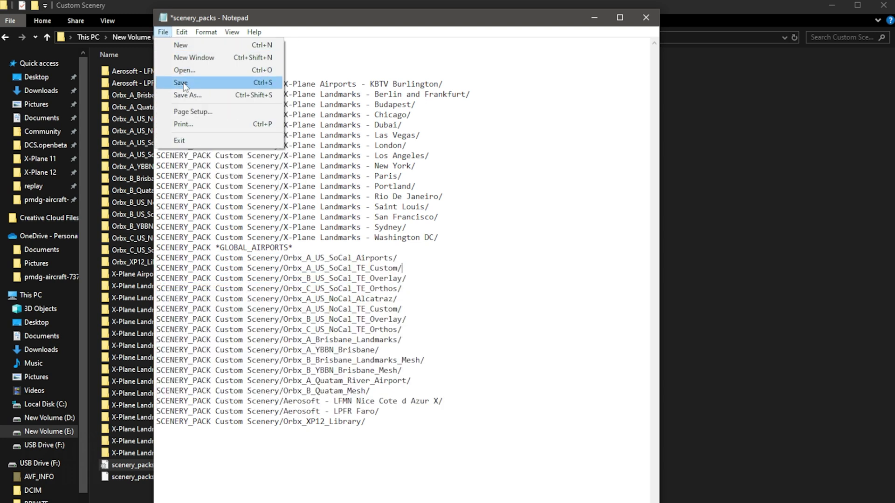
left_click(184, 86)
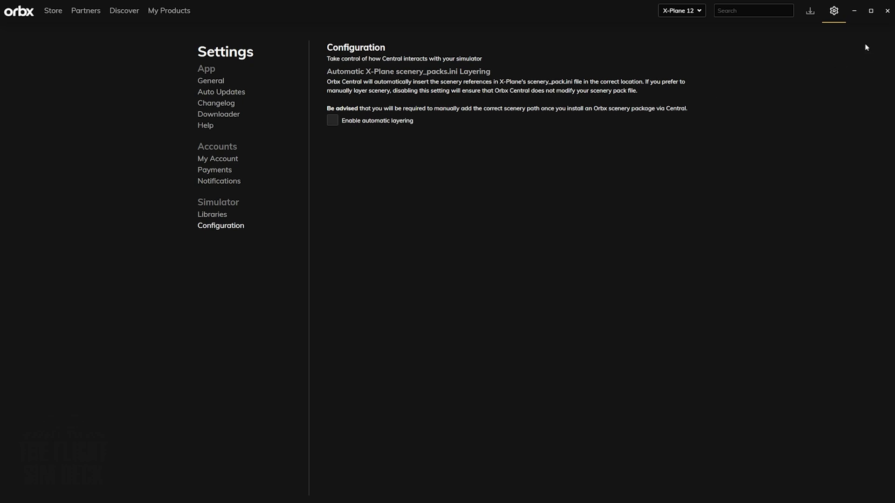
Close Orbx Central and apply the Read-only attribute to the scenery_packs file in File Explorer
left_click(887, 12)
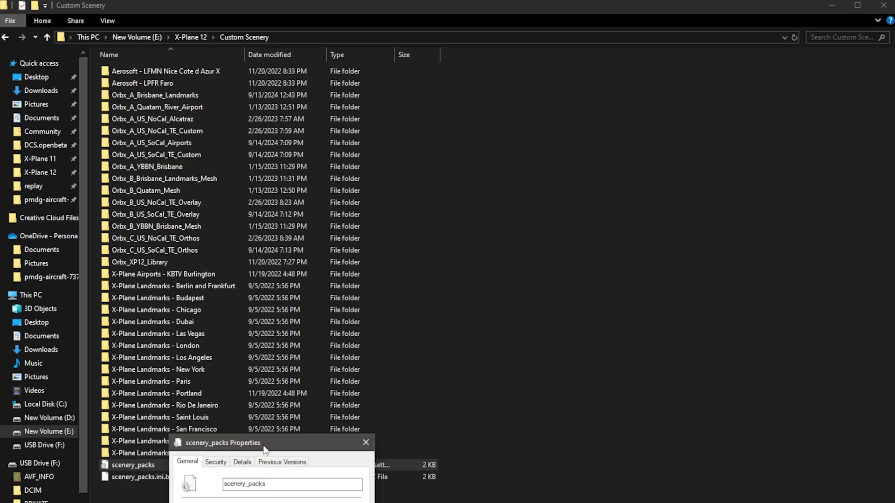
left_click_drag(264, 450, 275, 144)
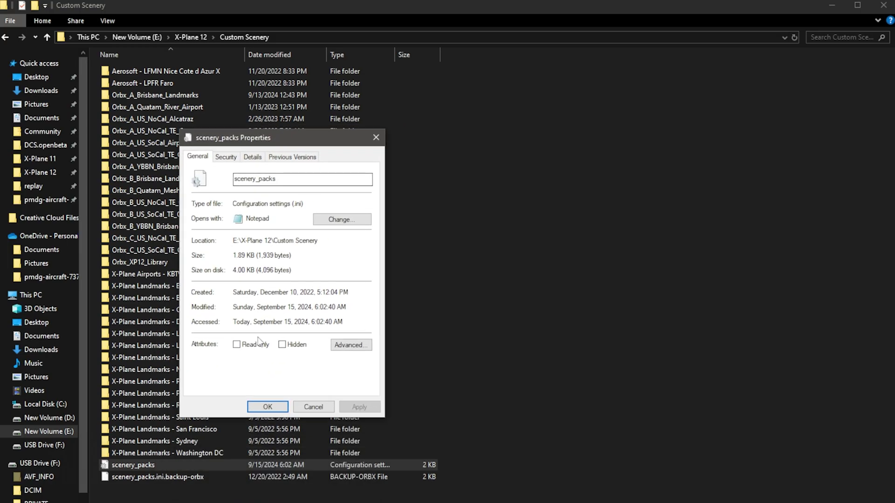
left_click(236, 345)
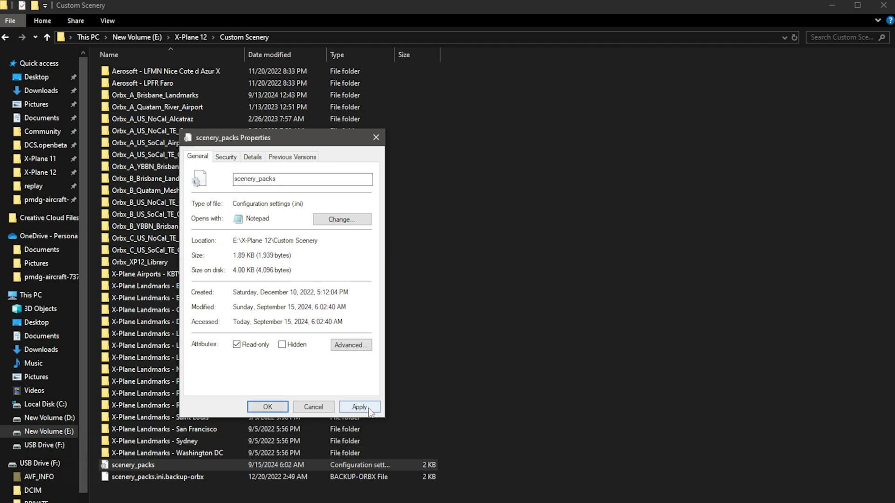
left_click(359, 407)
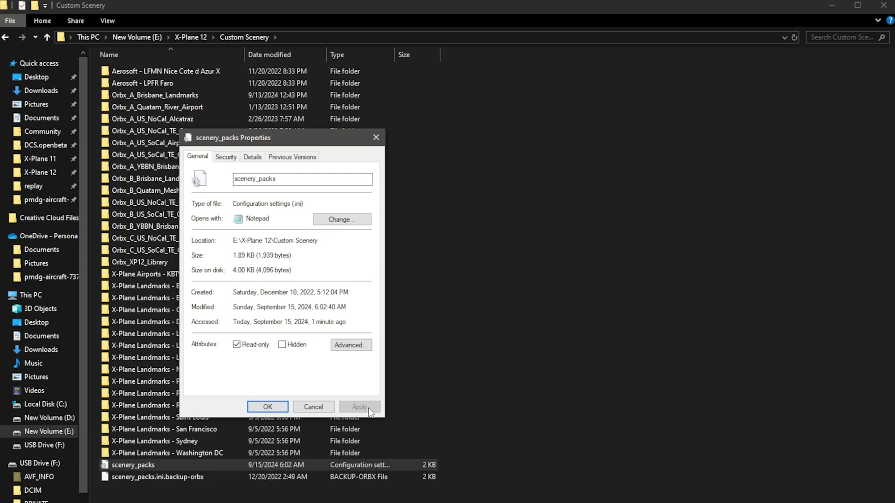